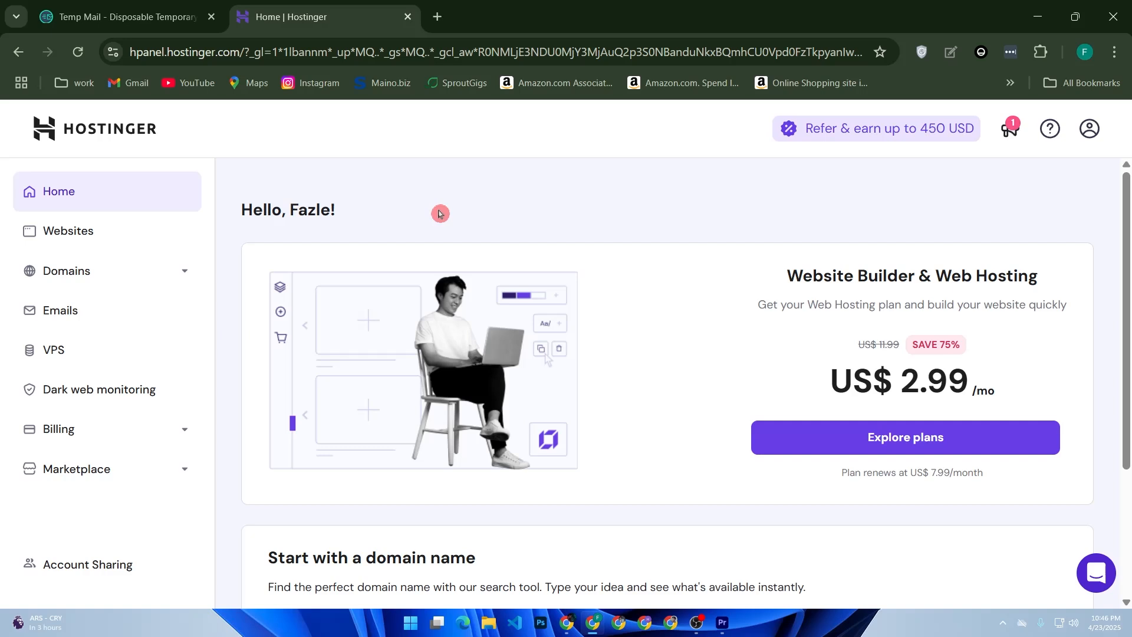
# Search Google for "google sites" in a new browser tab and open the Google Sites home page.
pyautogui.click(437, 17)
pyautogui.click(445, 317)
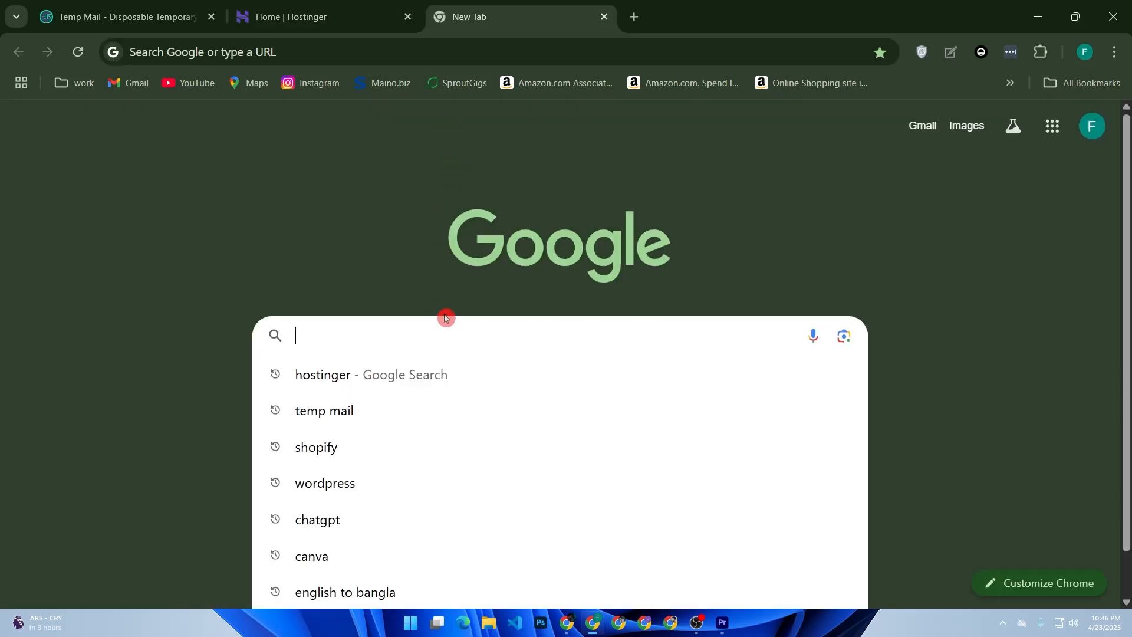
pyautogui.write('google sites')
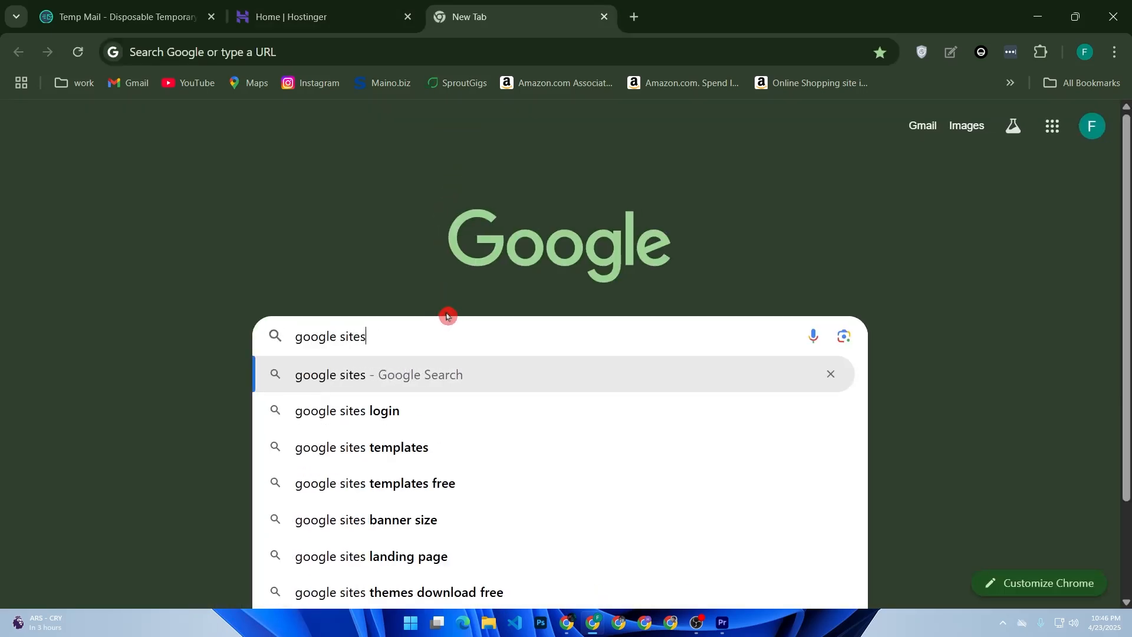
pyautogui.press('Return')
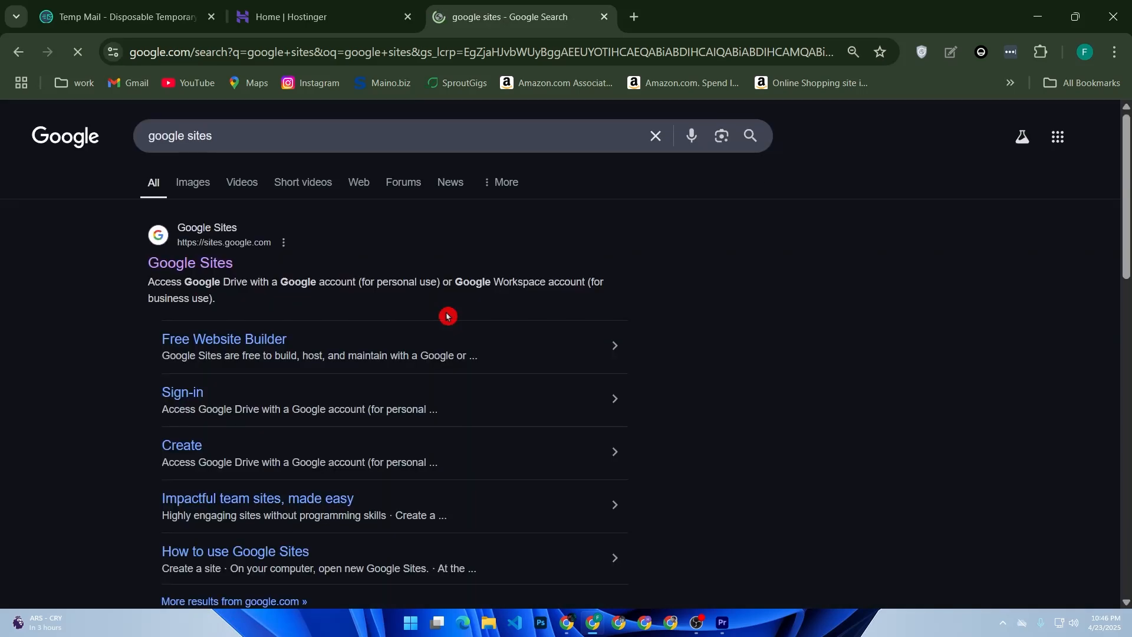
pyautogui.click(192, 263)
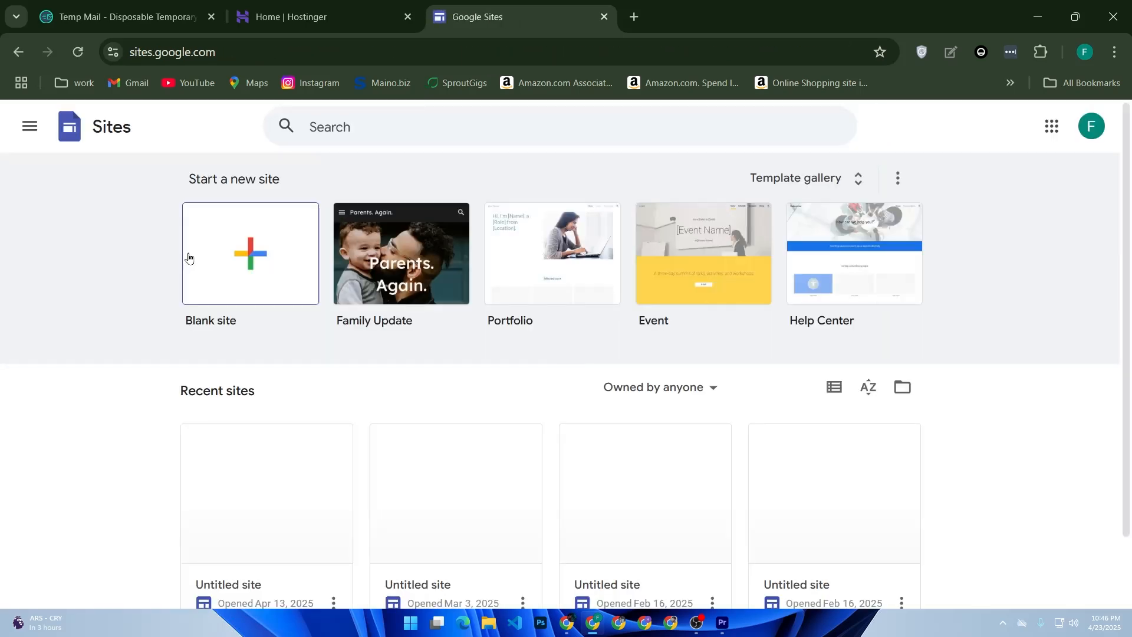
# Open the recent site with the FIRST BLOG banner, check its publish review for unpublished changes, and return to the editor.
pyautogui.click(187, 257)
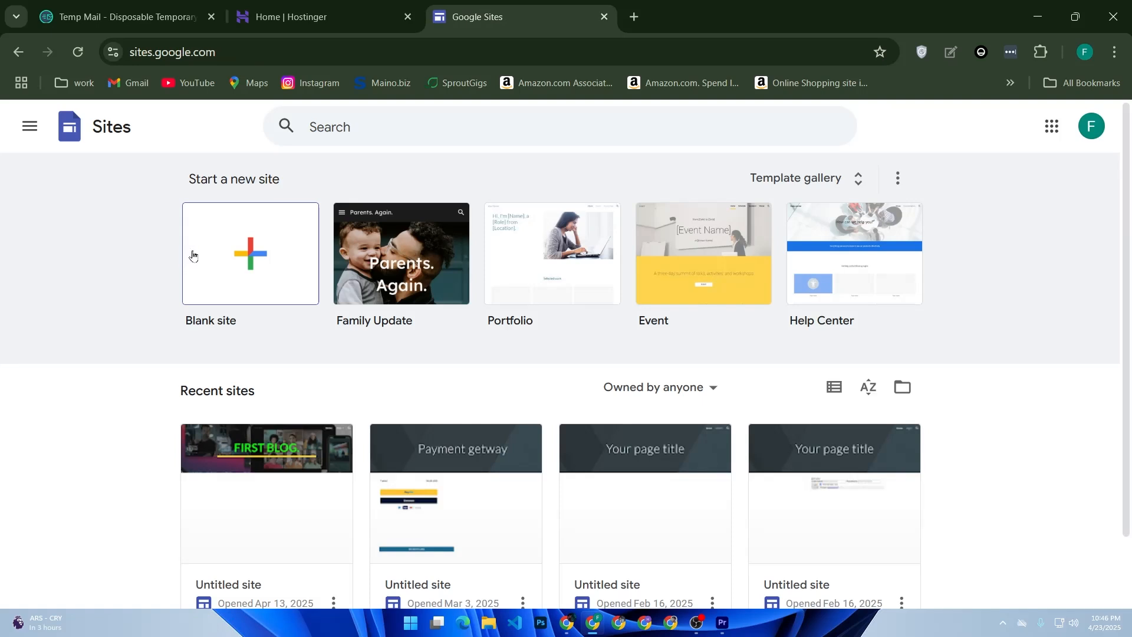
pyautogui.click(273, 439)
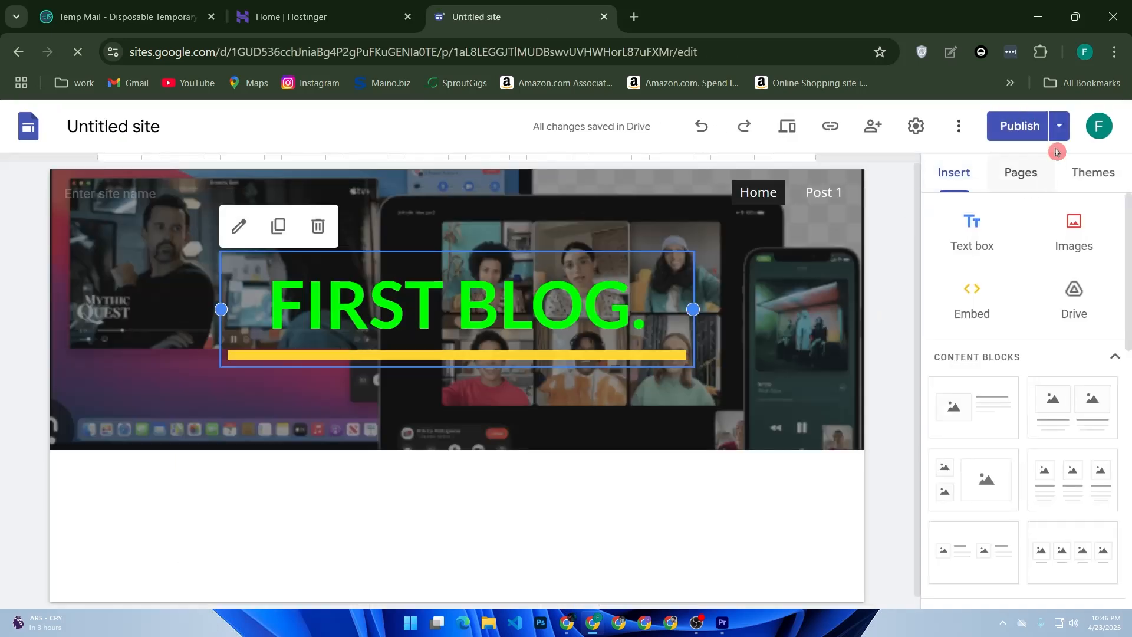
pyautogui.click(1050, 134)
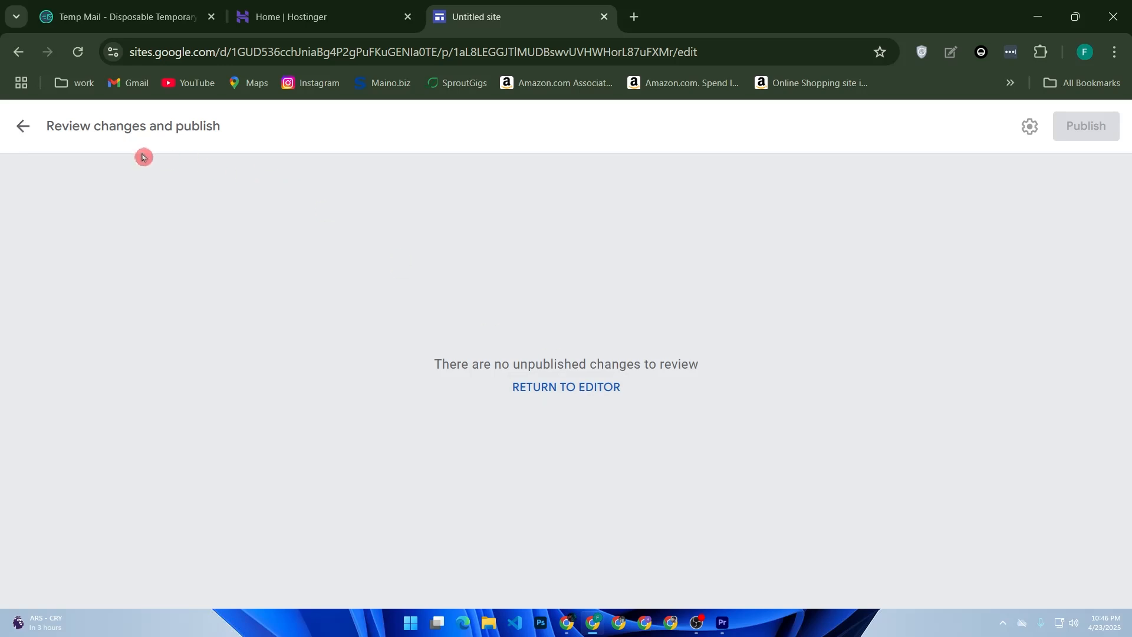
pyautogui.click(22, 126)
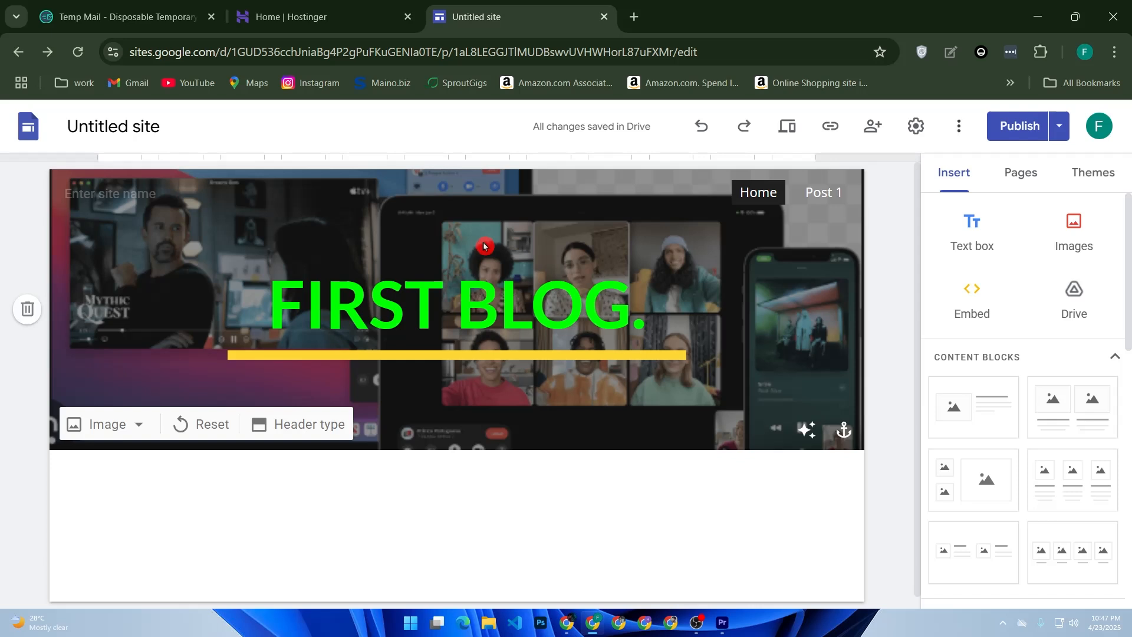
# Start the custom domain setup from the site's settings, with the domain entry ready for input.
pyautogui.click(926, 135)
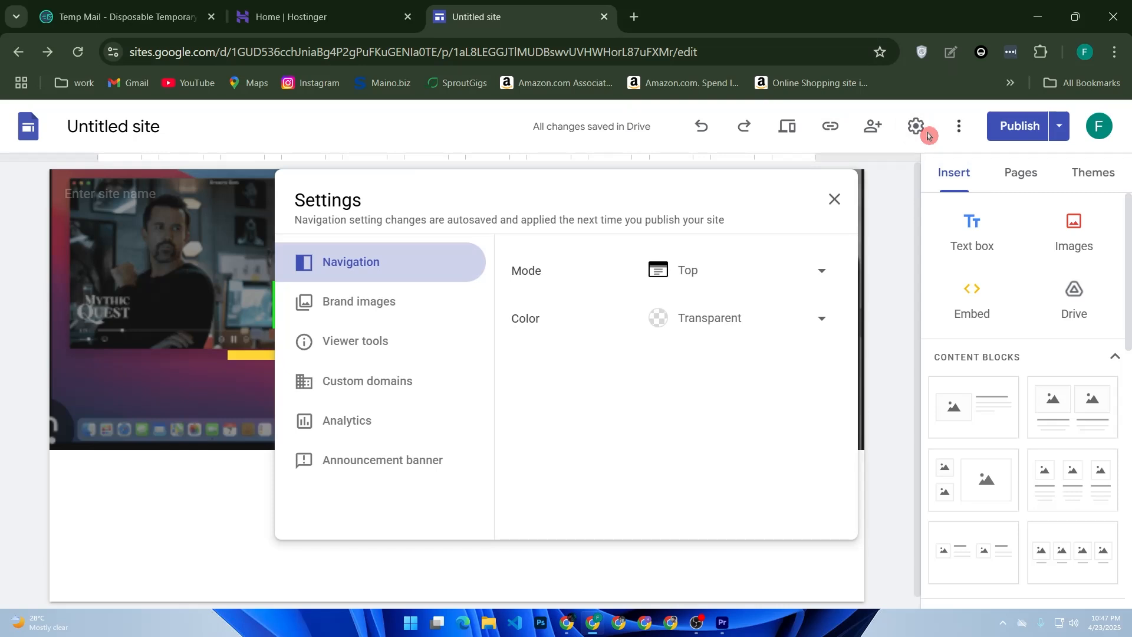
pyautogui.click(401, 384)
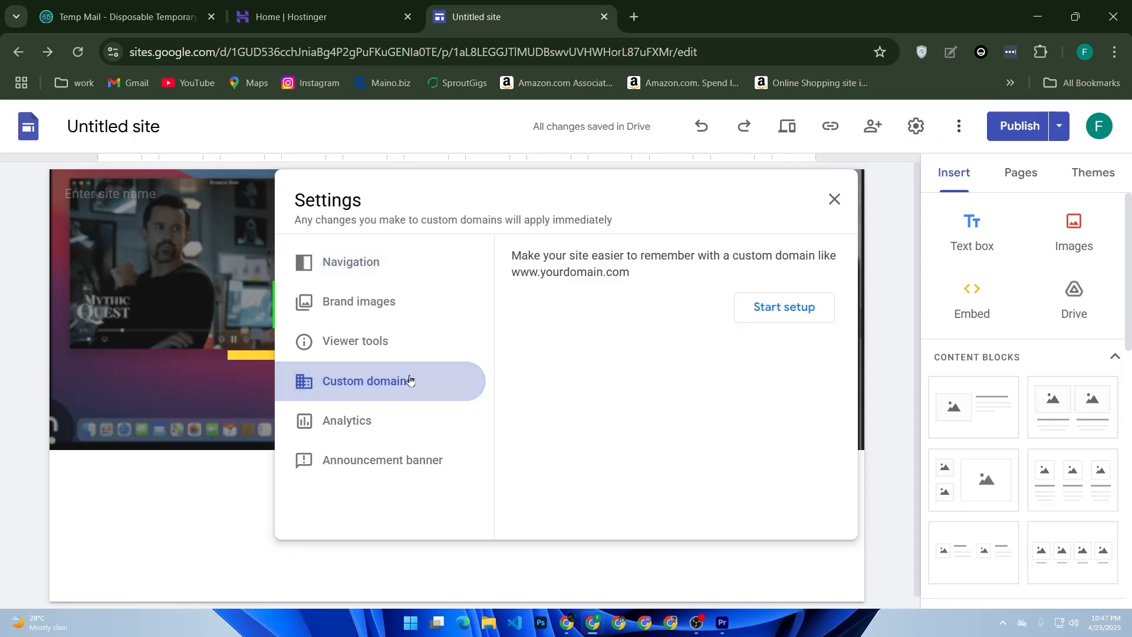
pyautogui.click(782, 321)
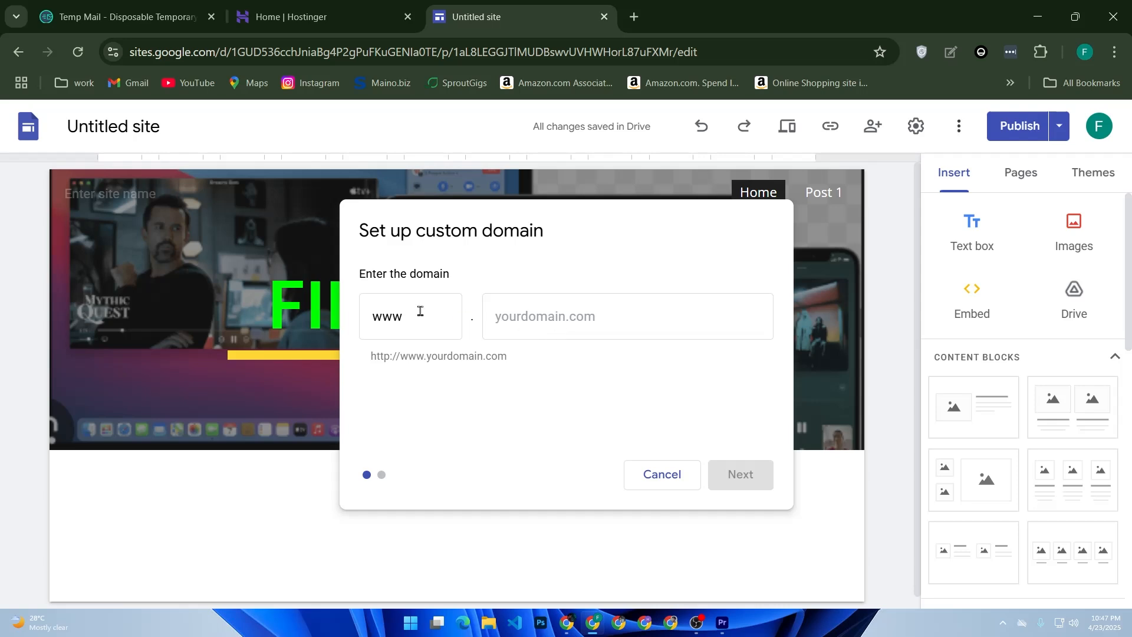
pyautogui.click(541, 314)
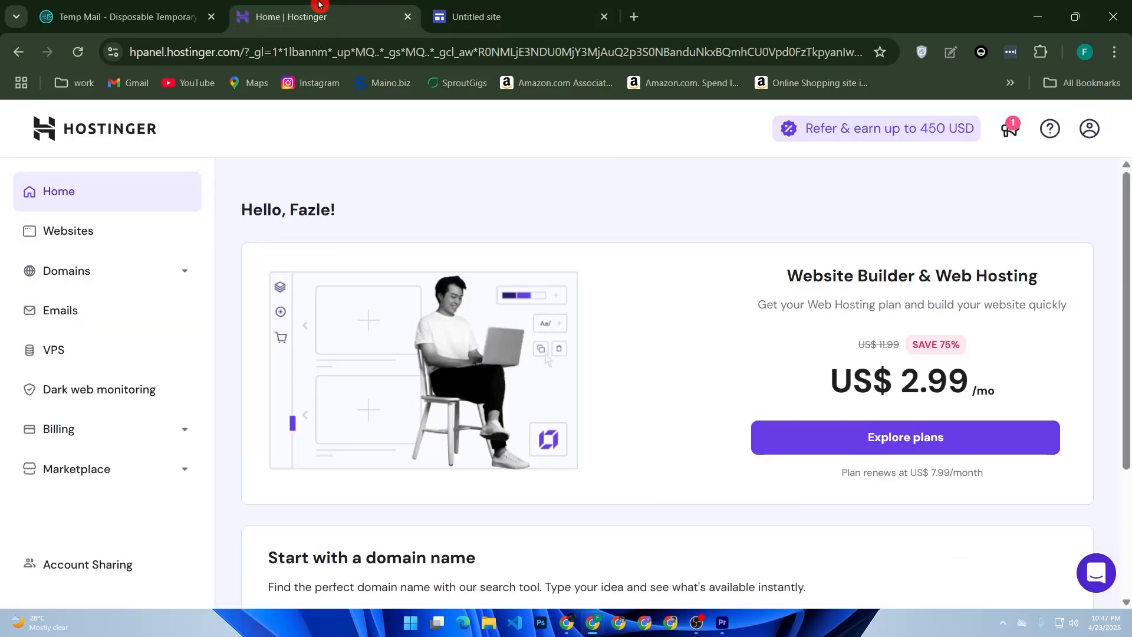
# Switch to Hostinger and open the domain portfolio.
pyautogui.click(319, 8)
pyautogui.click(118, 286)
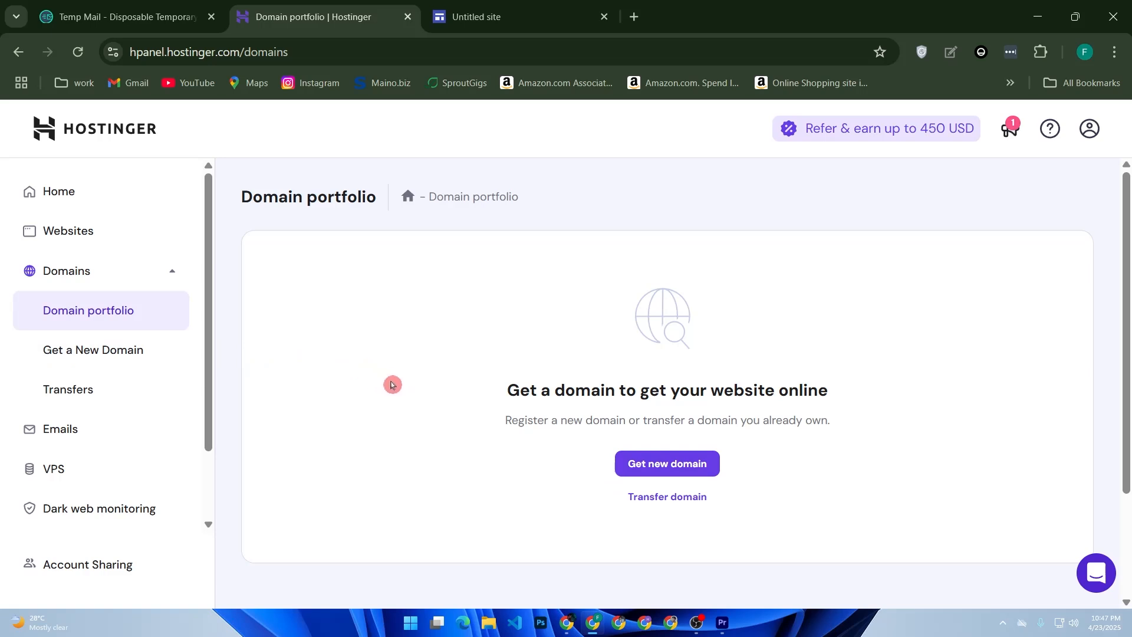
# Open Notepad, find the note listing the 216.239 IP addresses, and enlarge its text for reading.
pyautogui.press('super')
pyautogui.write('notepad')
pyautogui.press('Return')
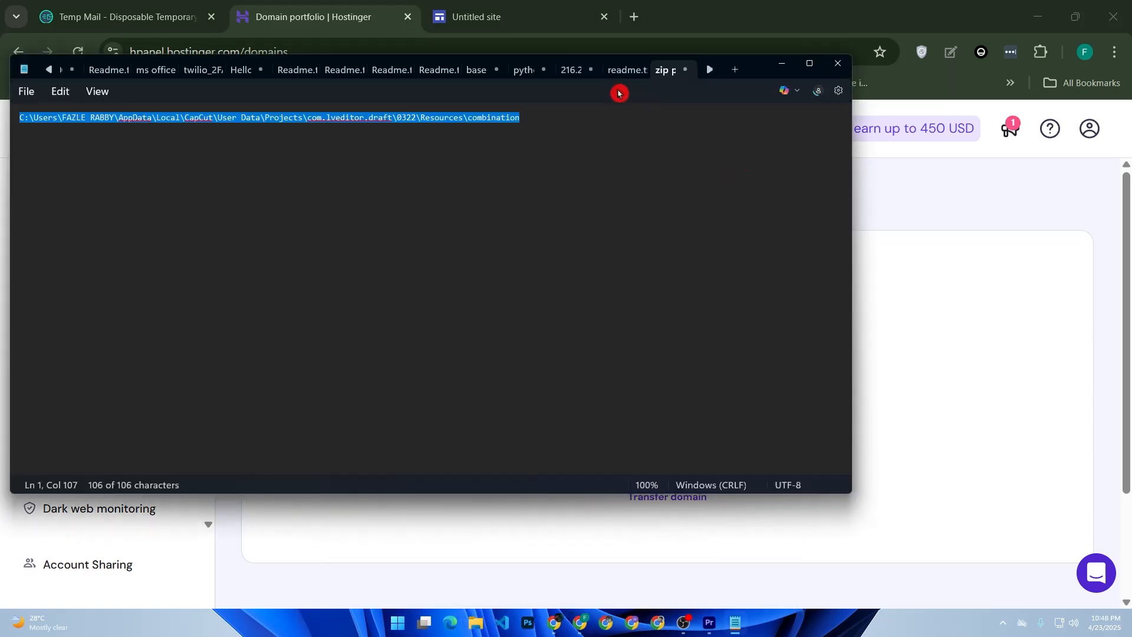
pyautogui.click(617, 74)
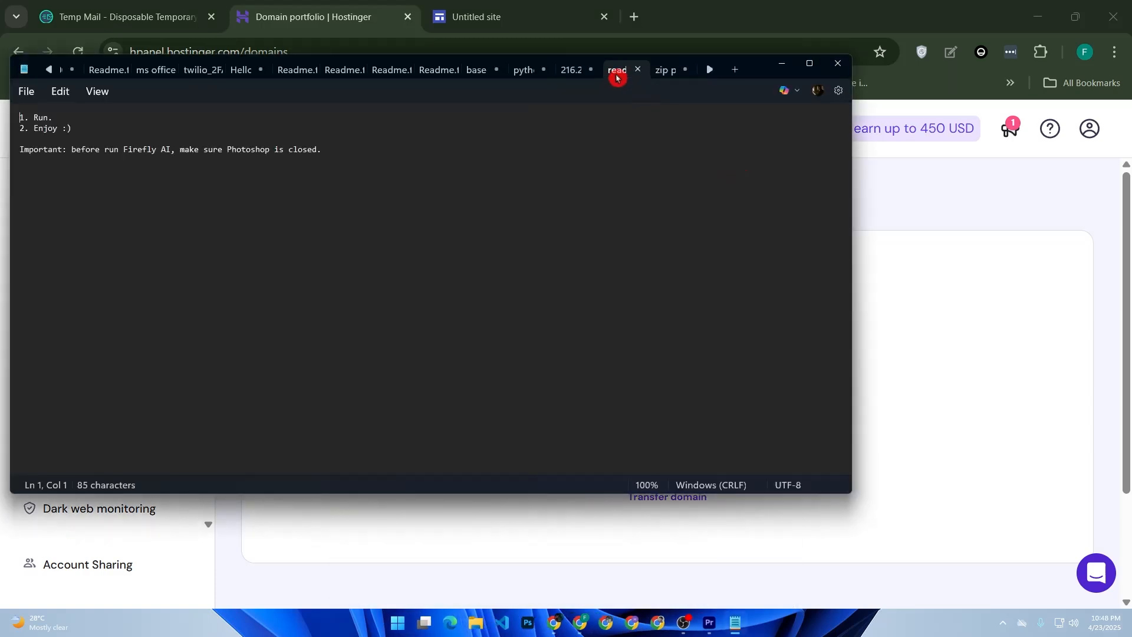
pyautogui.click(567, 71)
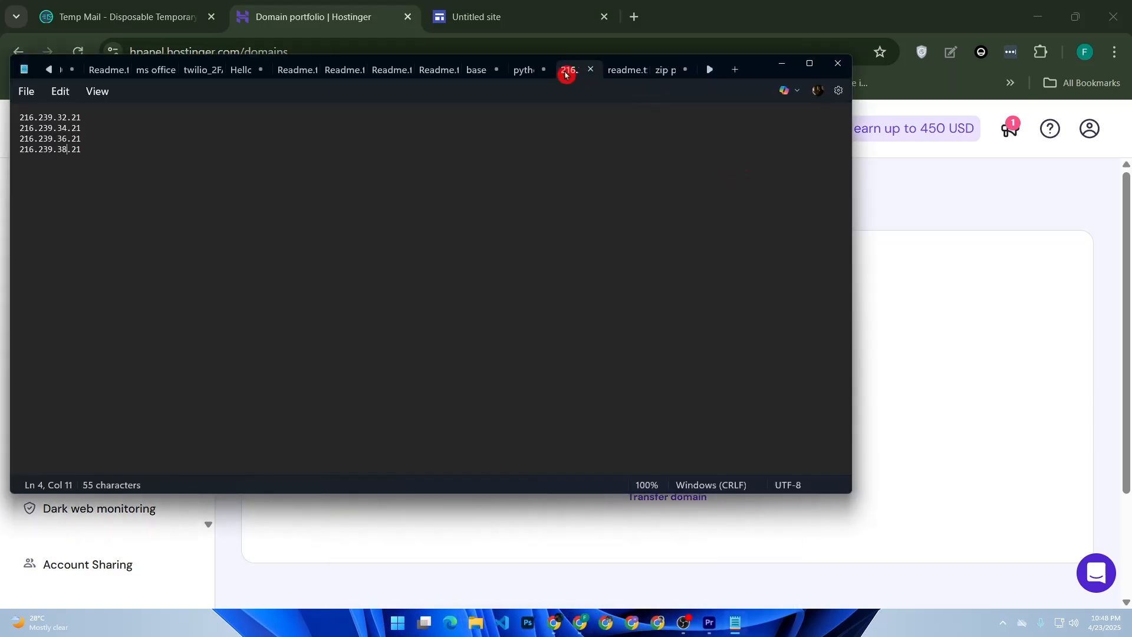
pyautogui.click(532, 73)
pyautogui.click(572, 70)
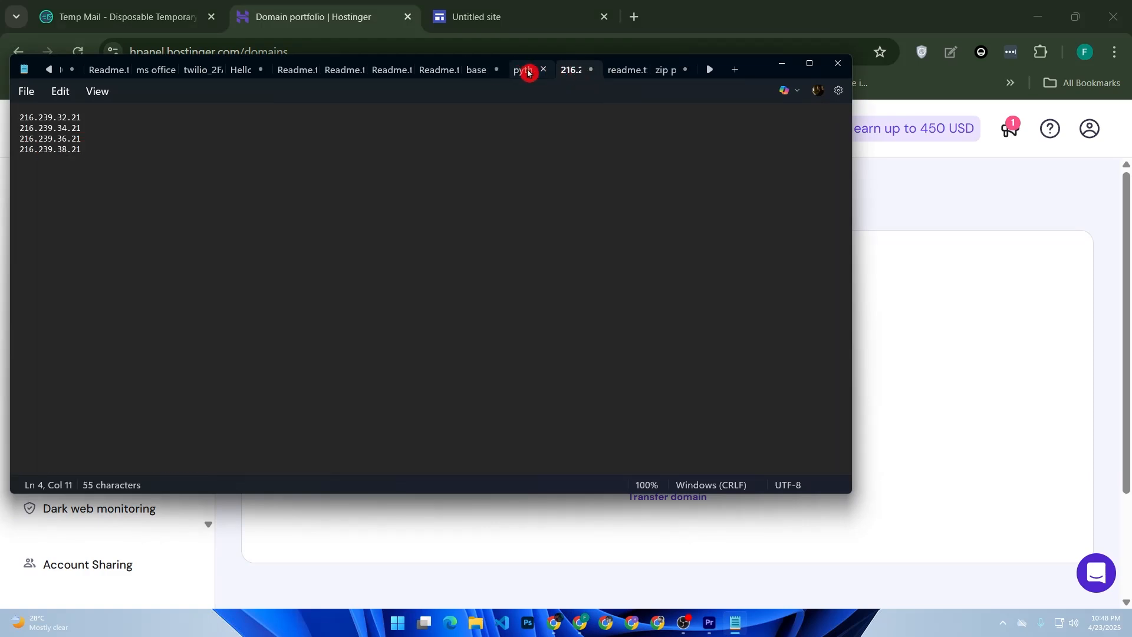
pyautogui.click(468, 69)
pyautogui.click(568, 69)
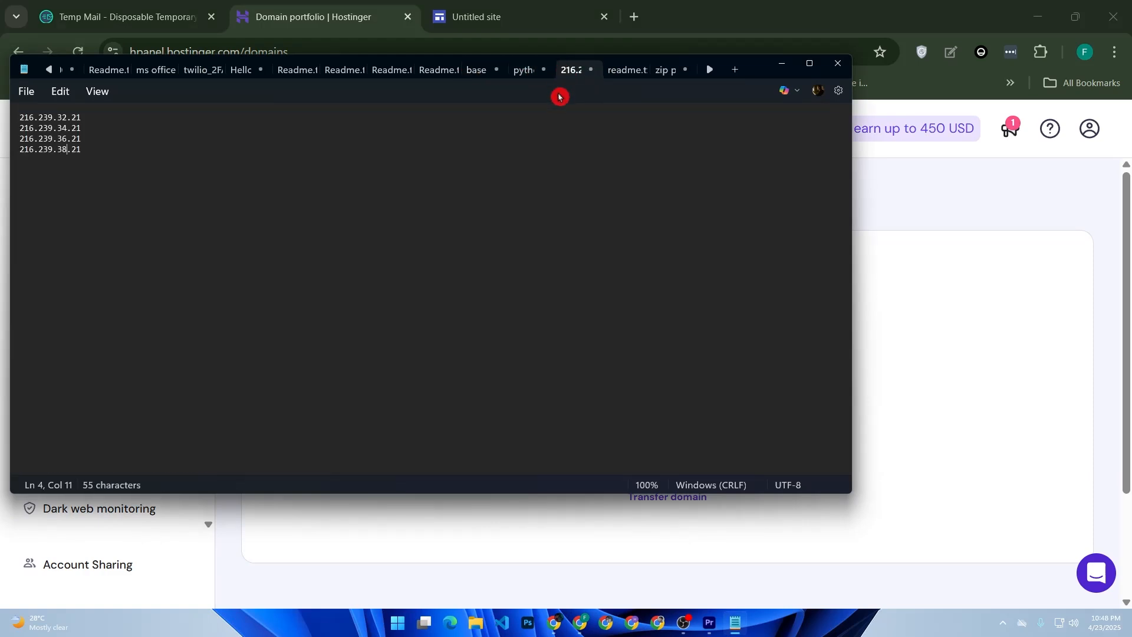
pyautogui.hotkey('ctrl', 'a')
pyautogui.scroll(12, 228, 211)
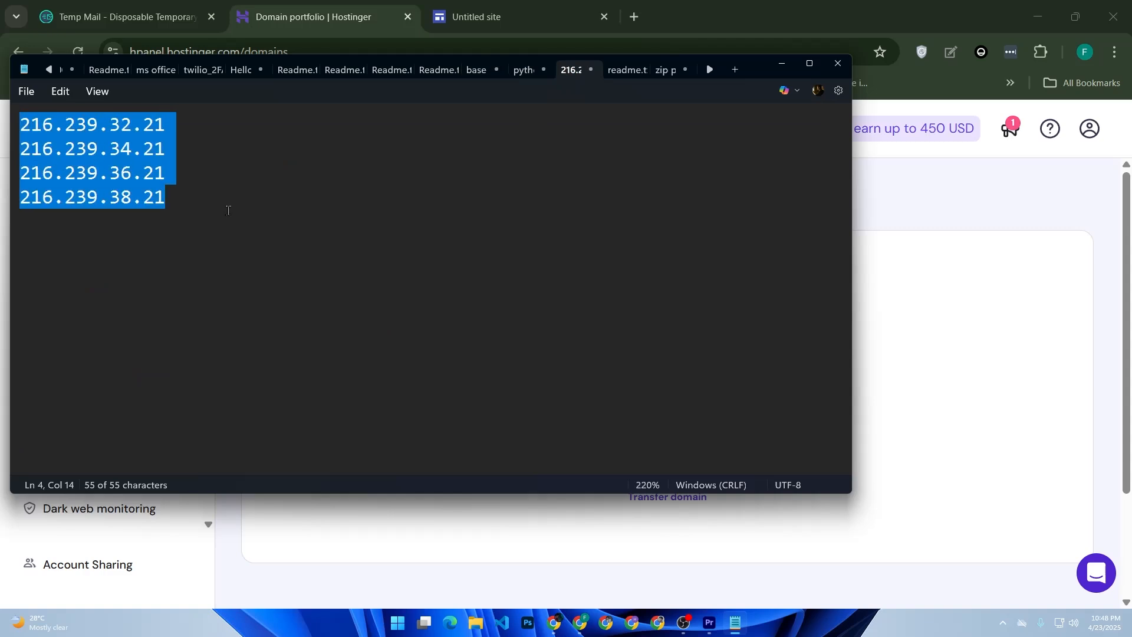
pyautogui.scroll(9, 228, 211)
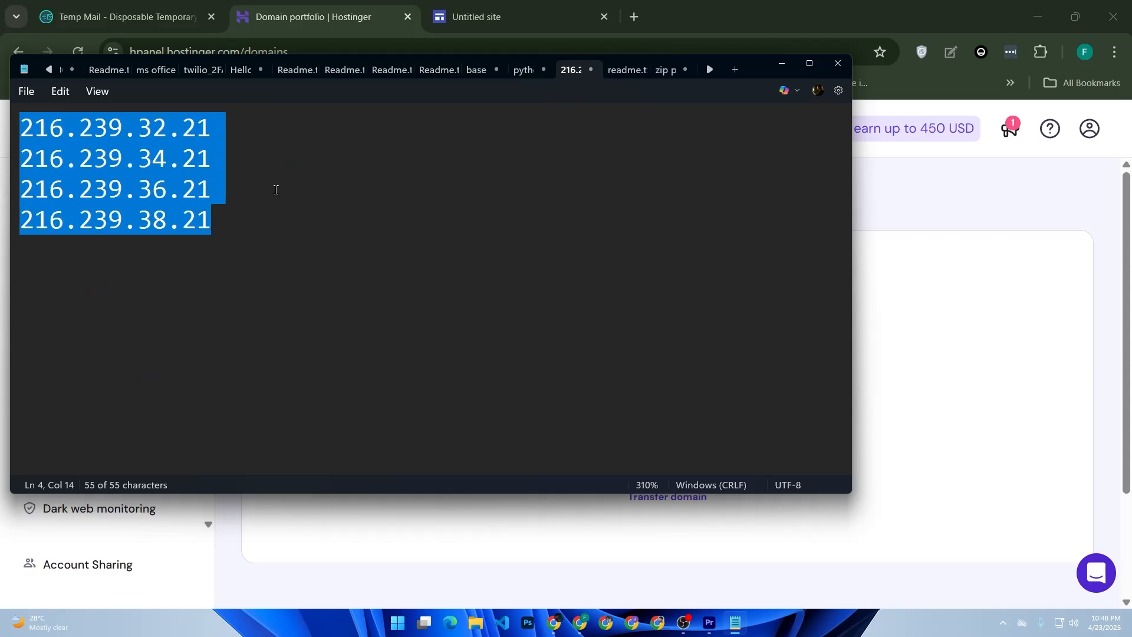
# Add the line "Type: CNAME" well below the IP addresses, separated from them by blank lines.
pyautogui.press('Right')
pyautogui.press('Return')
pyautogui.press('Return')
pyautogui.press('Return')
pyautogui.press('Return')
pyautogui.press('Return')
pyautogui.press('Return')
pyautogui.press('Return')
pyautogui.press('Return')
pyautogui.press('Return')
pyautogui.press('Return')
pyautogui.press('Return')
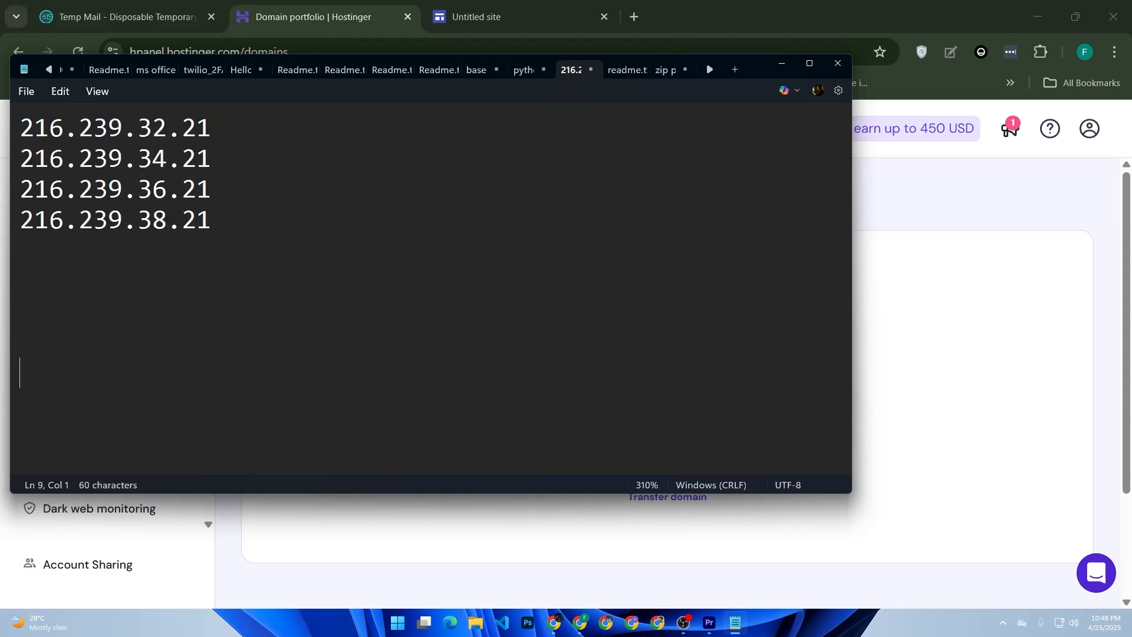
pyautogui.press('Return')
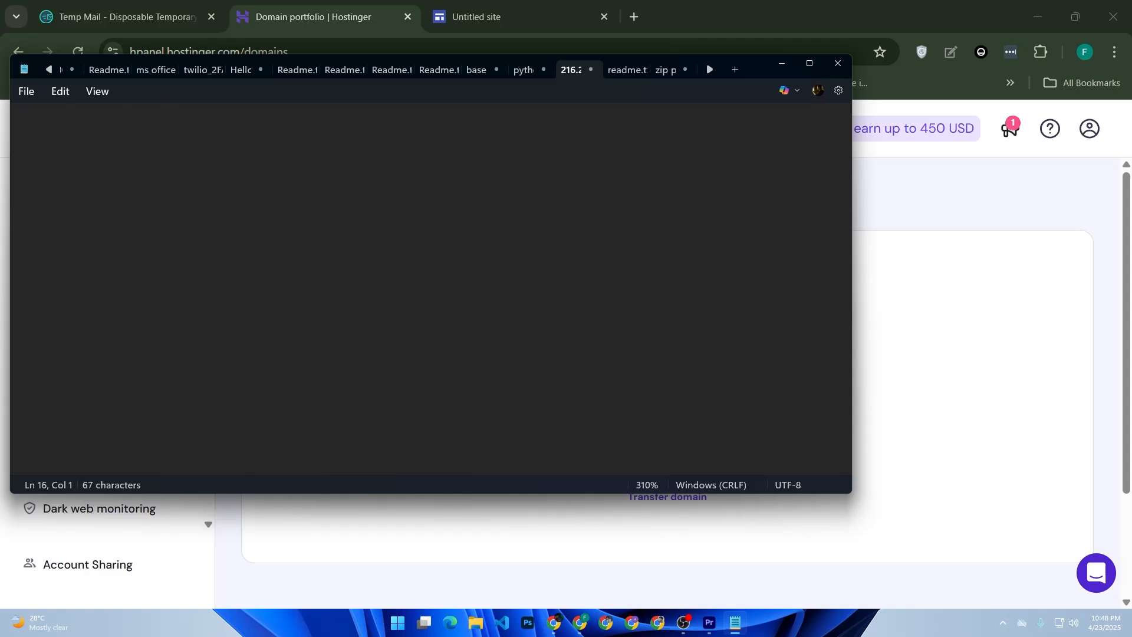
pyautogui.write('Ty')
pyautogui.press('Return')
pyautogui.press('Return')
pyautogui.press('Return')
pyautogui.press('Return')
pyautogui.press('Return')
pyautogui.press('Return')
pyautogui.press('Return')
pyautogui.press('Return')
pyautogui.press('Return')
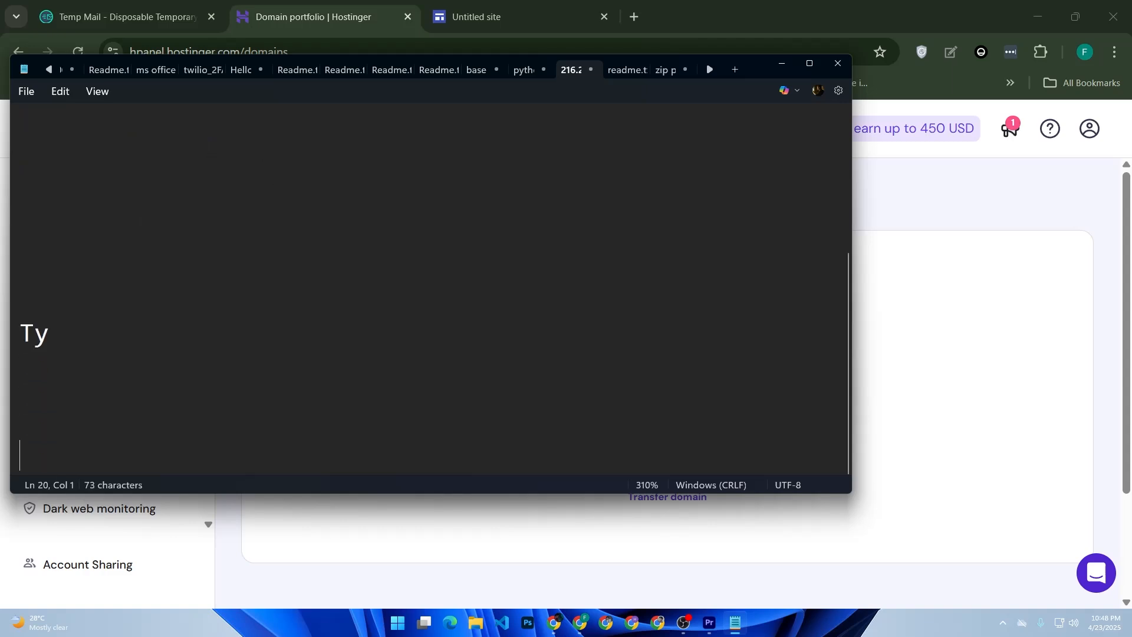
pyautogui.click(98, 180)
pyautogui.write('pe: ')
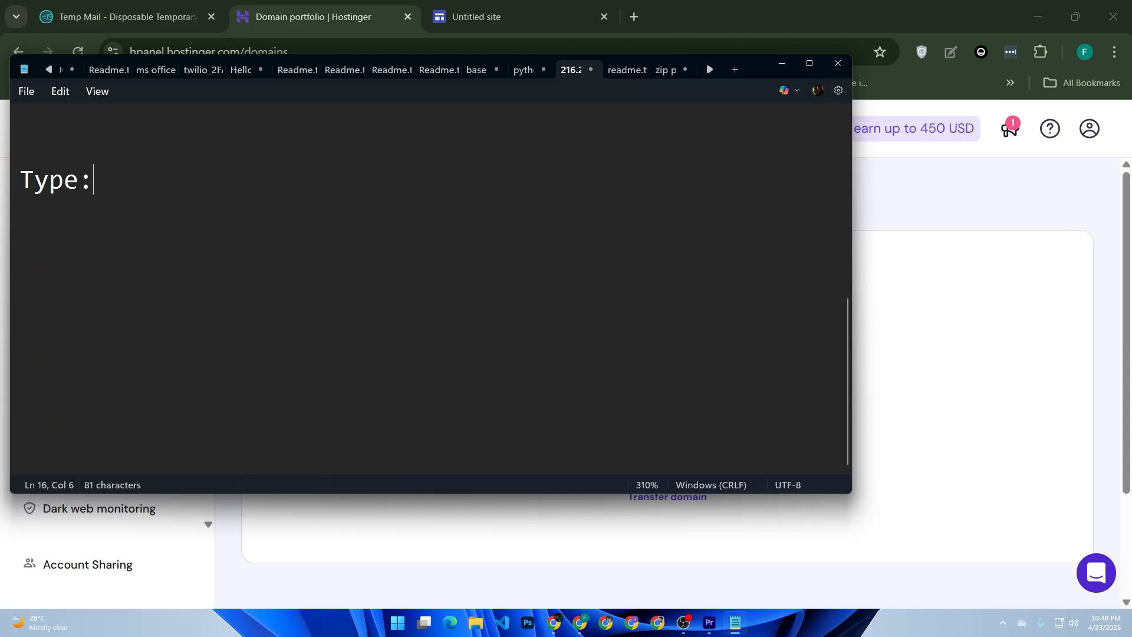
pyautogui.write('CNSM')
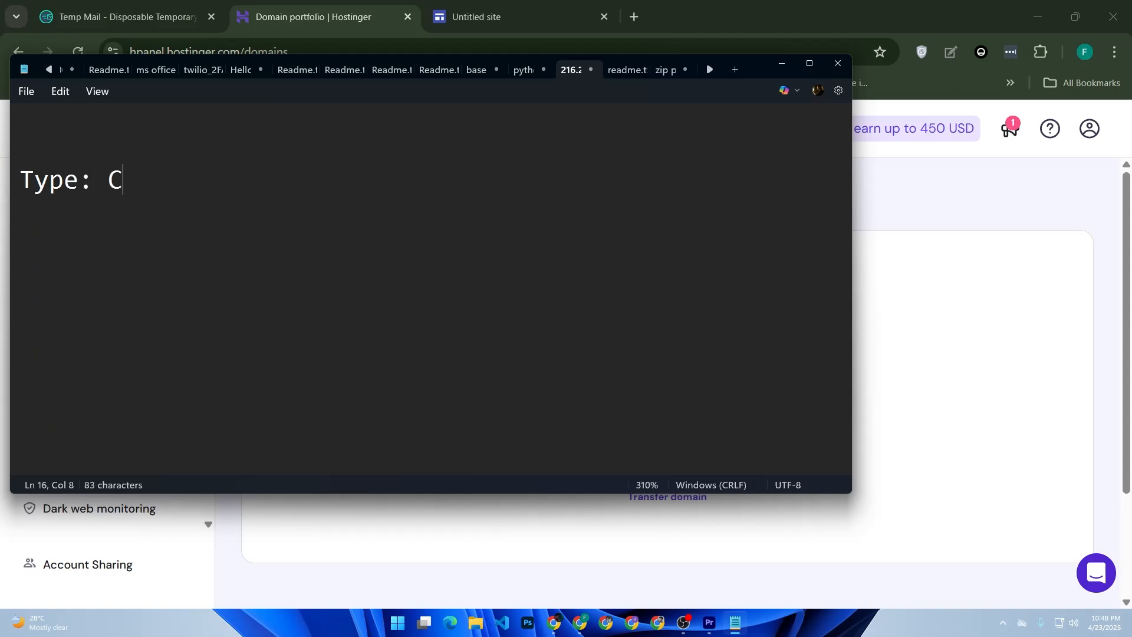
pyautogui.press('BackSpace')
pyautogui.press('BackSpace')
pyautogui.write('AME')
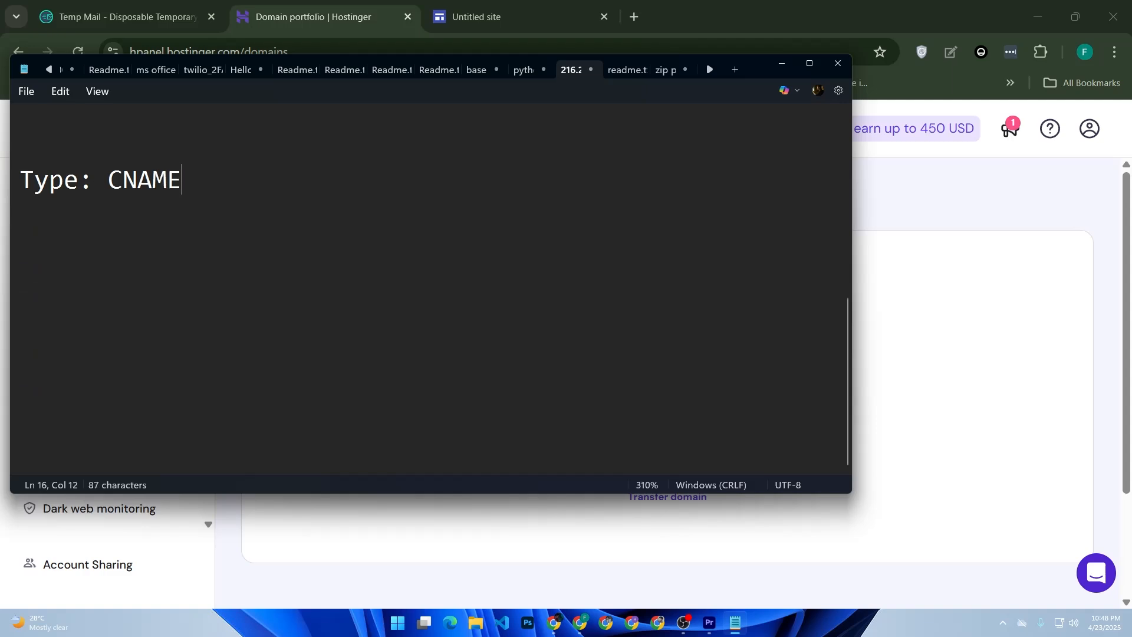
# Add the line "Name: www" beneath the CNAME type line.
pyautogui.press('Return')
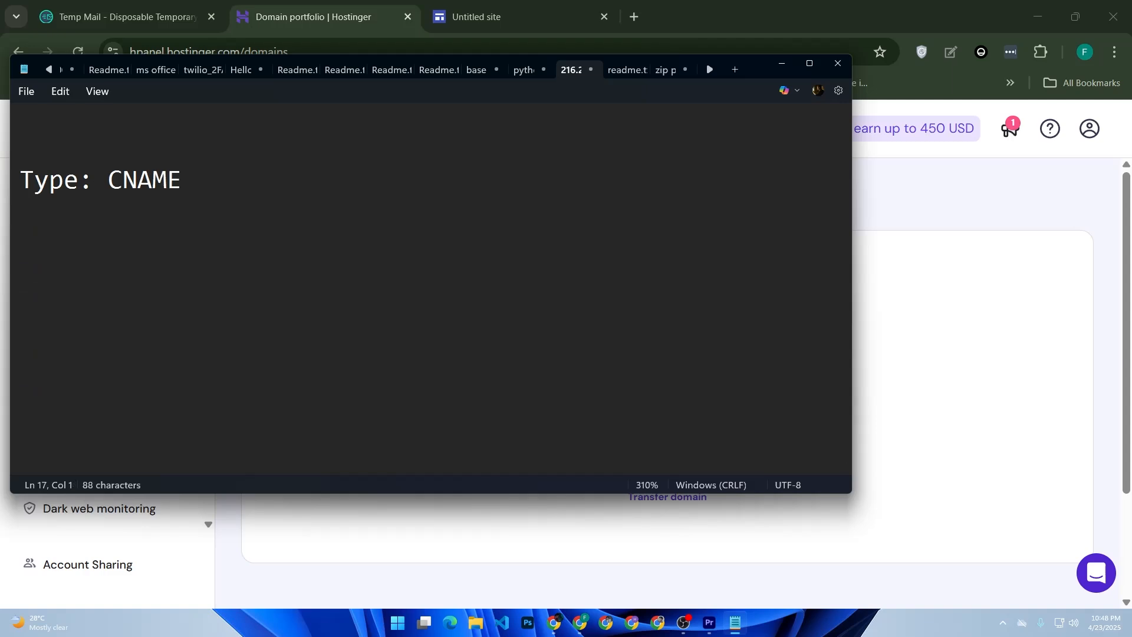
pyautogui.write('NAMe')
pyautogui.press('BackSpace')
pyautogui.press('BackSpace')
pyautogui.press('BackSpace')
pyautogui.write('e')
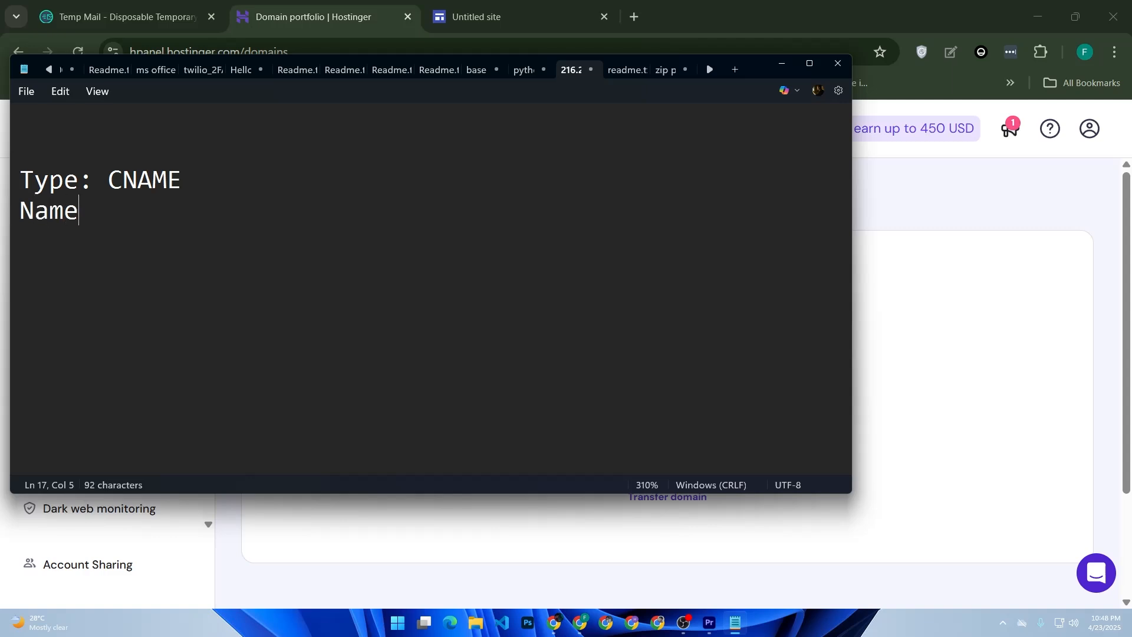
pyautogui.write('me: www')
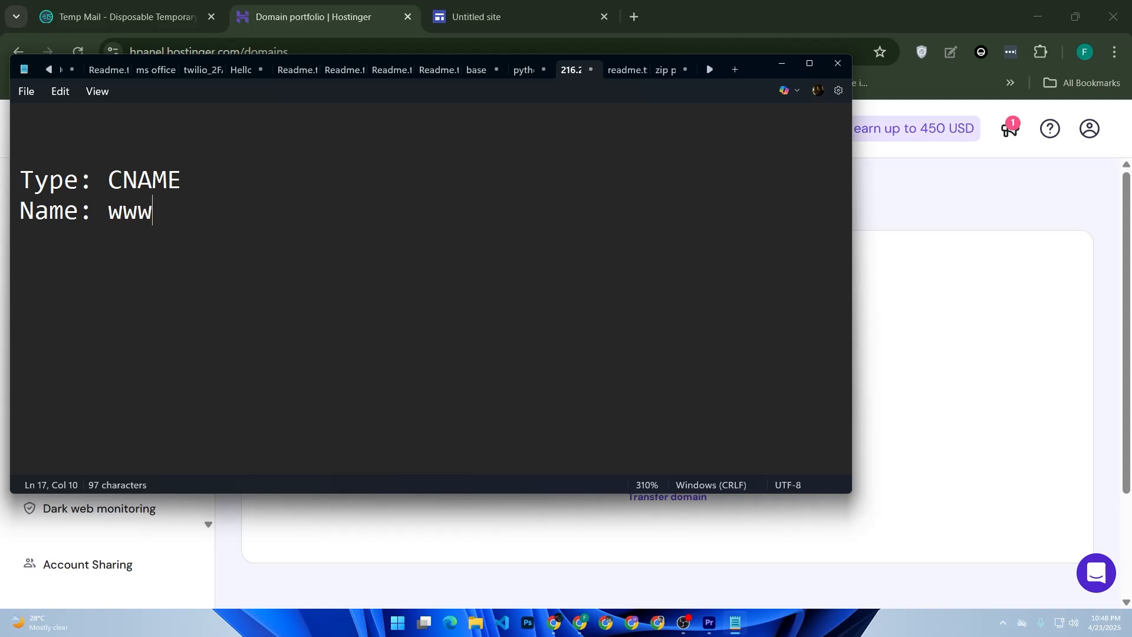
# Add the line "target: ghs.googlehosted.com" beneath the www name line.
pyautogui.press('Return')
pyautogui.write('target')
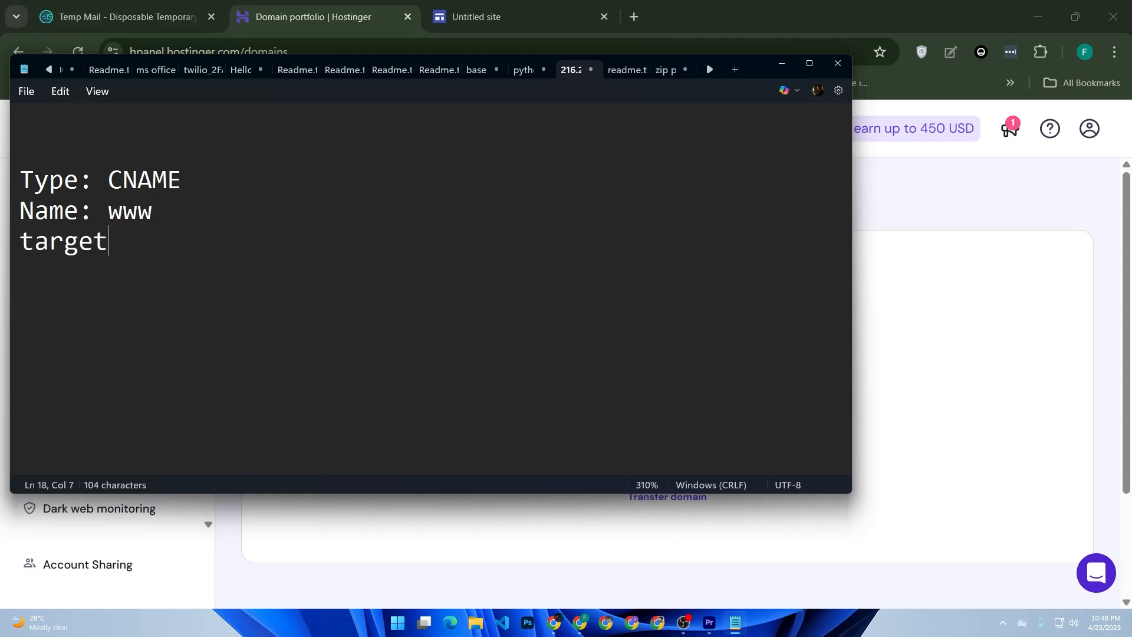
pyautogui.write(': ghs.')
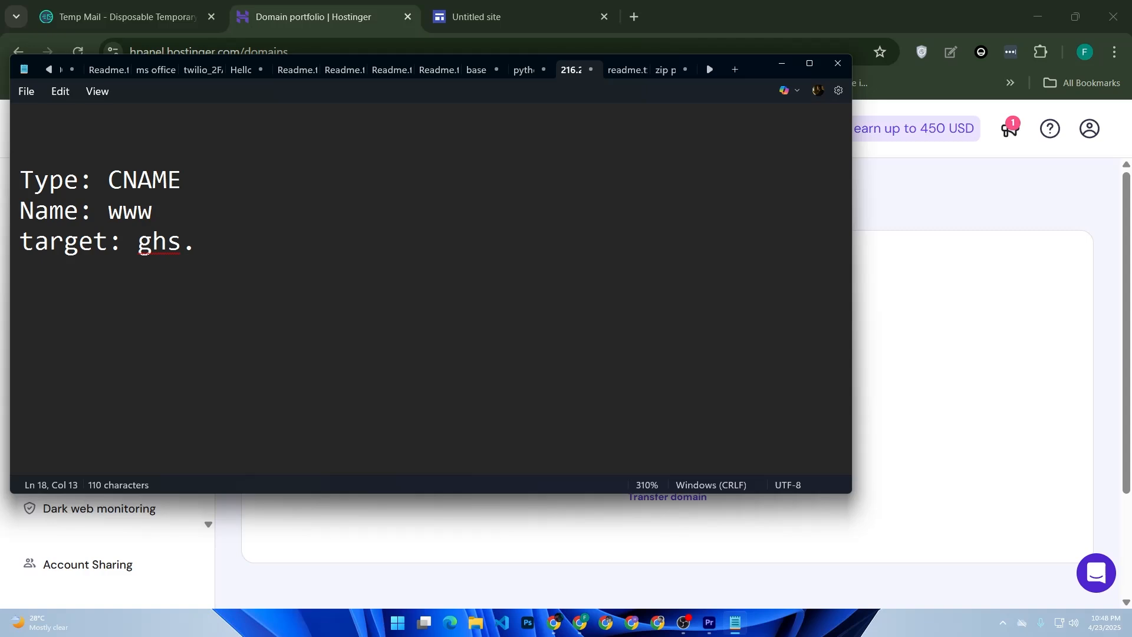
pyautogui.write('googleho')
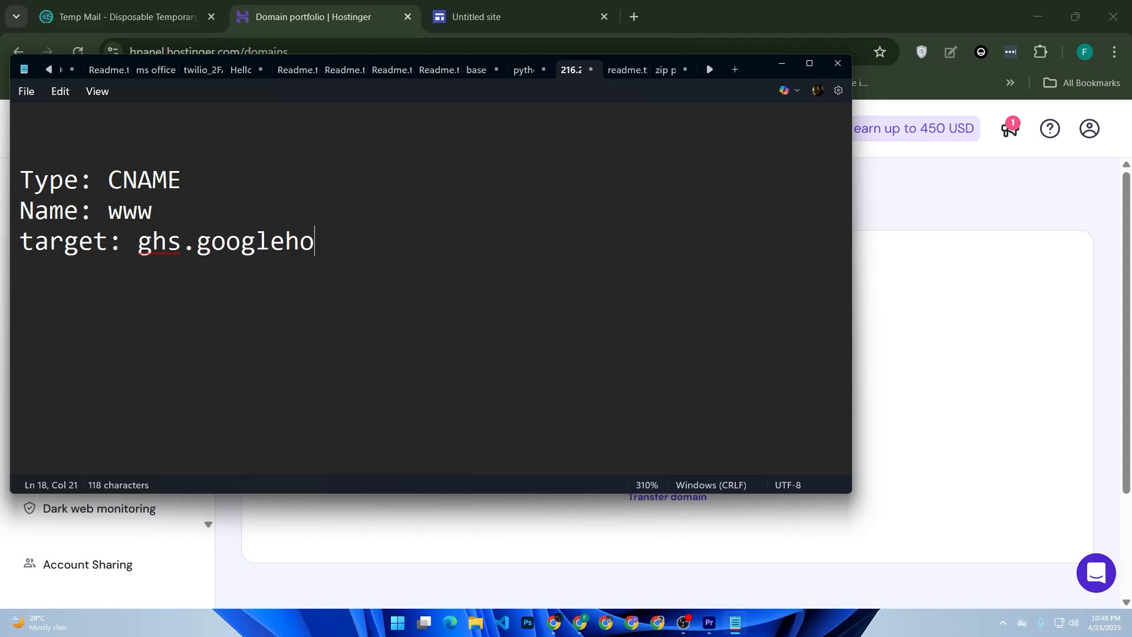
pyautogui.write('sted.com')
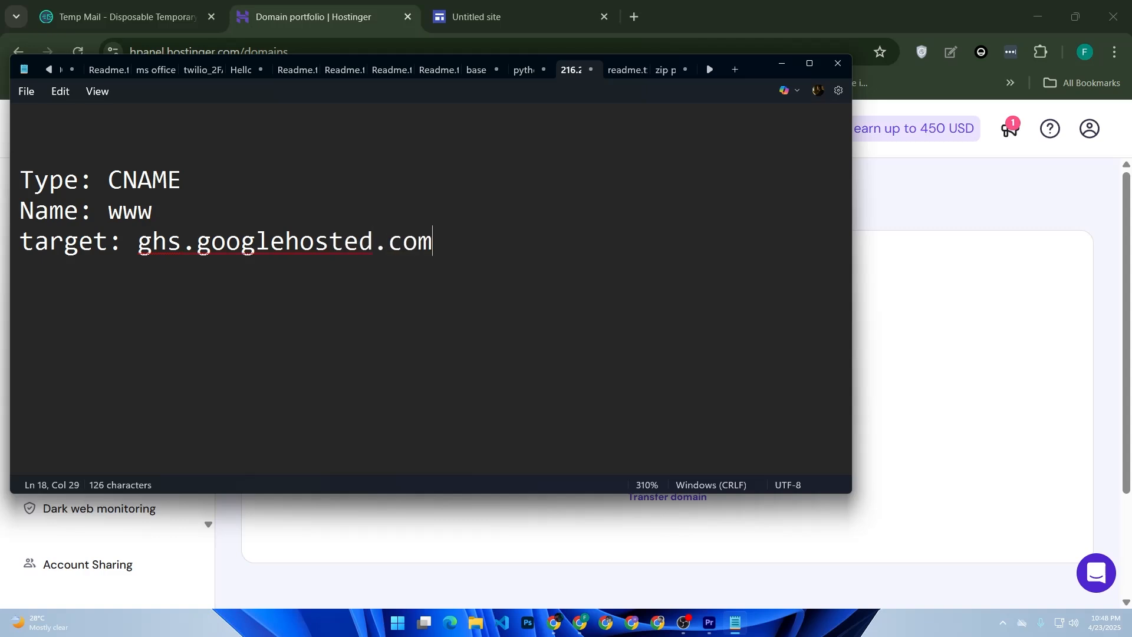
# Leave a blank line below the CNAME details and add the text "TXT record".
pyautogui.press('Return')
pyautogui.press('Return')
pyautogui.write('TXT')
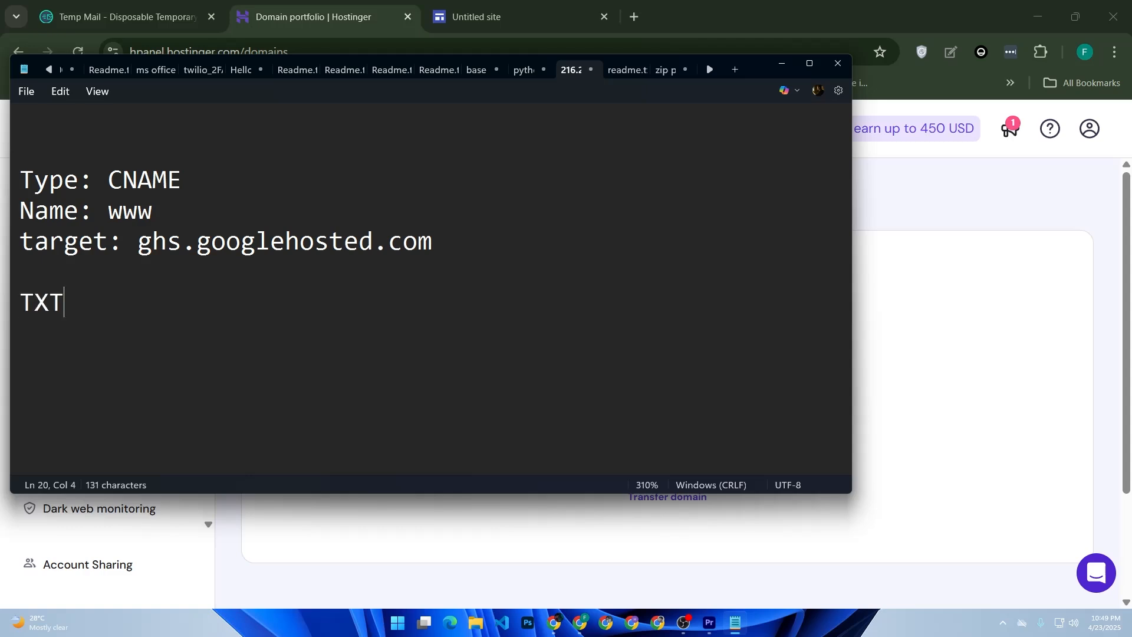
pyautogui.write(' record')
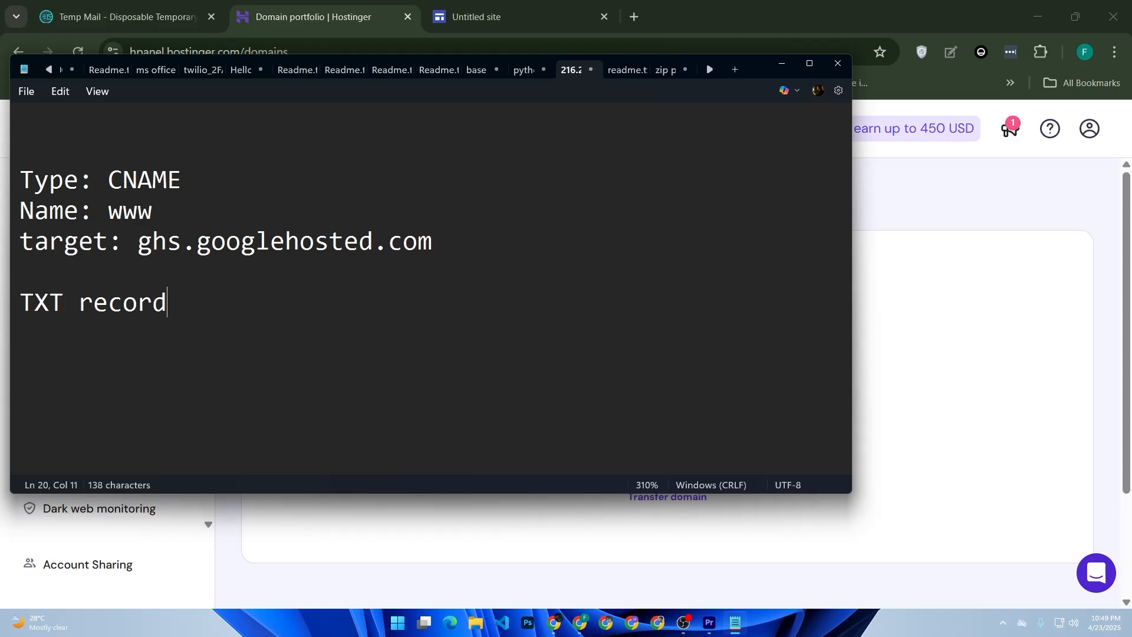
# Finish the "TXT record-" heading with a dash and add the line "Type: TXT" beneath it.
pyautogui.write('-')
pyautogui.press('Return')
pyautogui.write('TY')
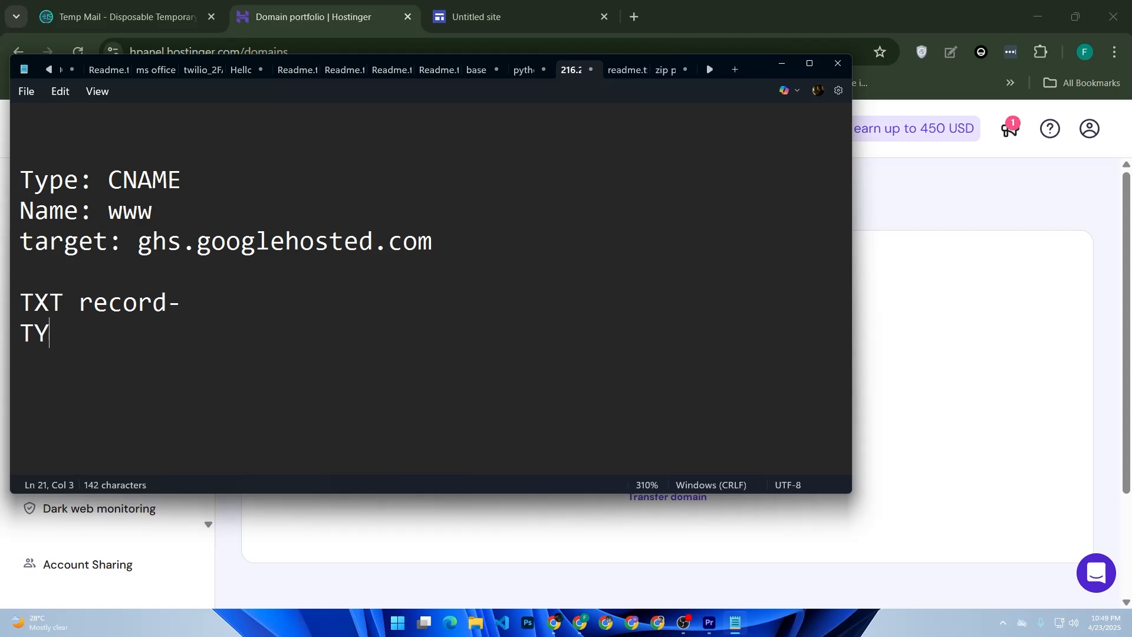
pyautogui.press('BackSpace')
pyautogui.write('ype: TXT')
pyautogui.press('Return')
# Add the lines "Name: @" and "value:" beneath the TXT type line.
pyautogui.write('Name')
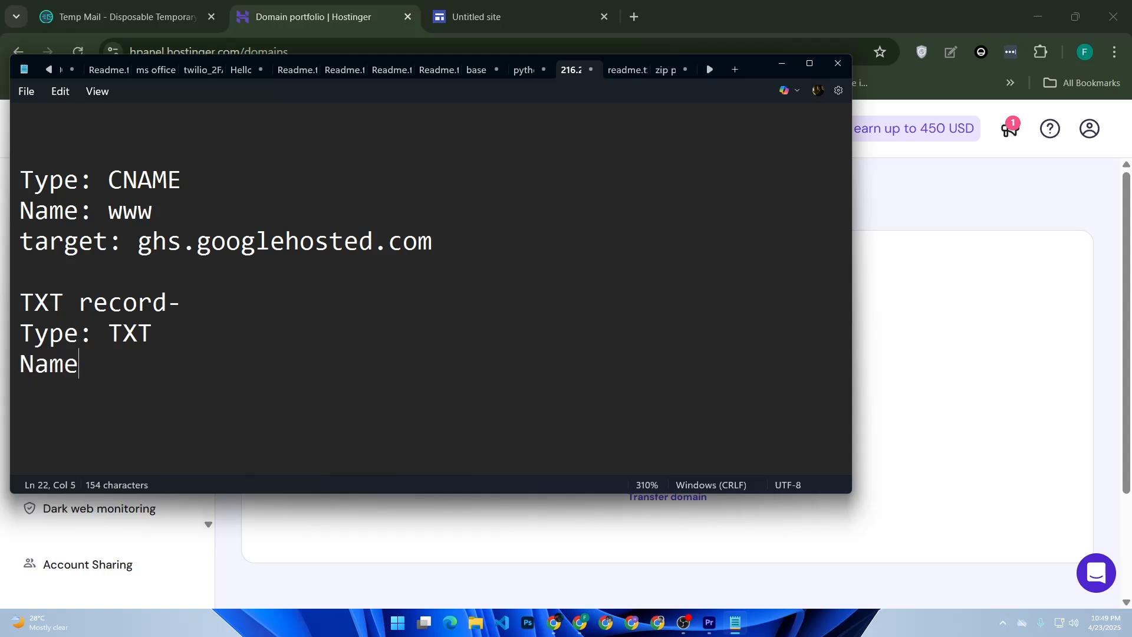
pyautogui.write(': @')
pyautogui.press('Return')
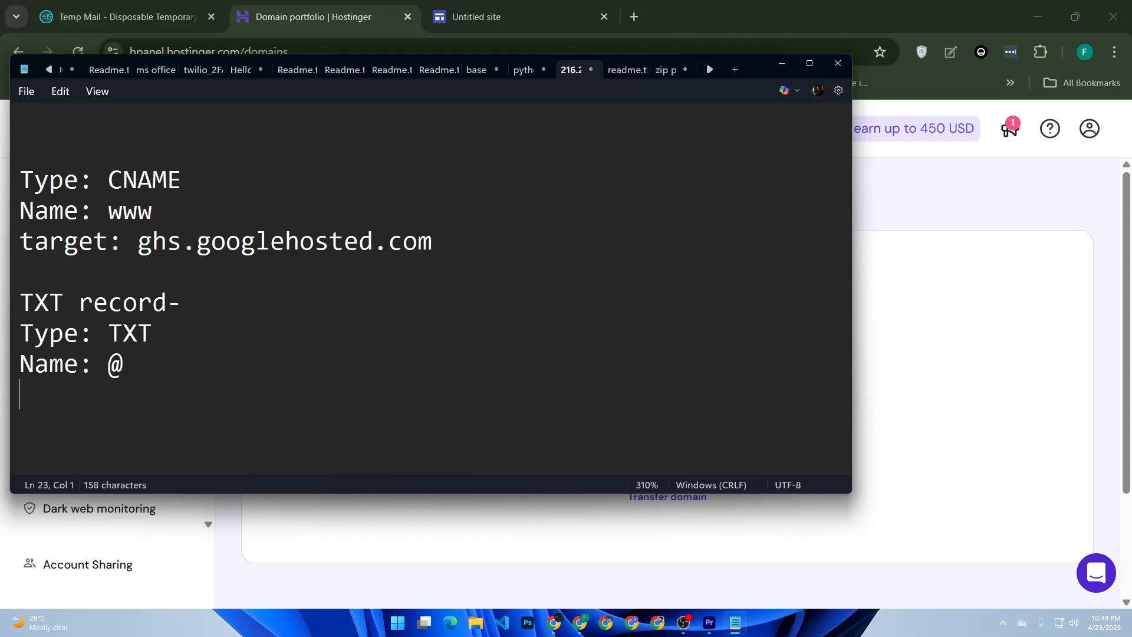
pyautogui.write('value:')
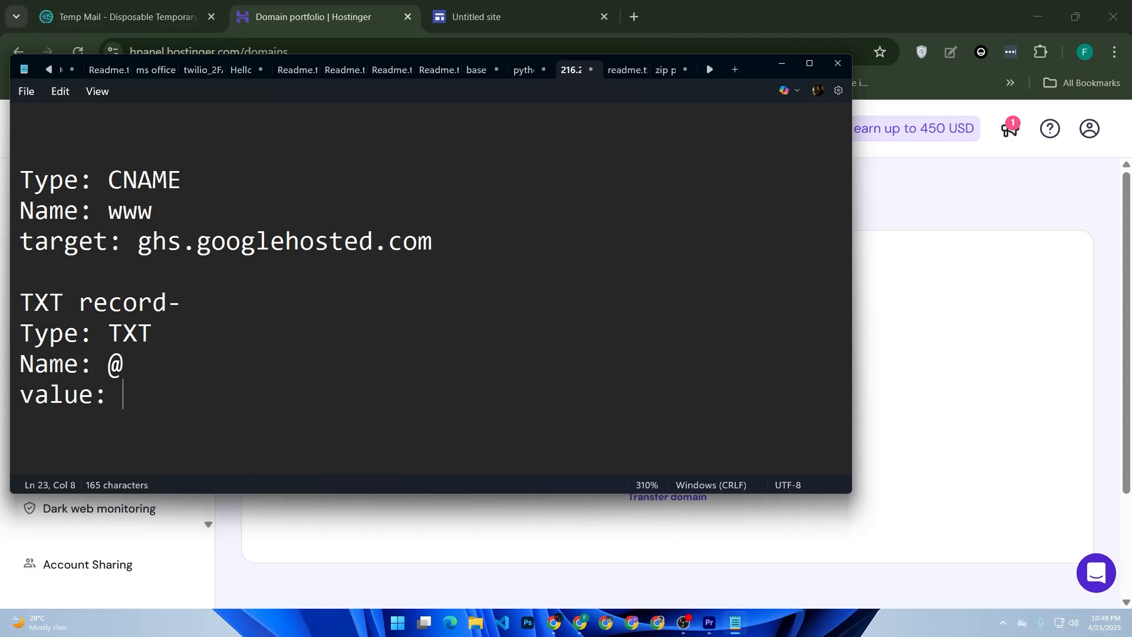
# Switch to the Google Sites custom domain setup and highlight the www prefix of the domain.
pyautogui.click(971, 293)
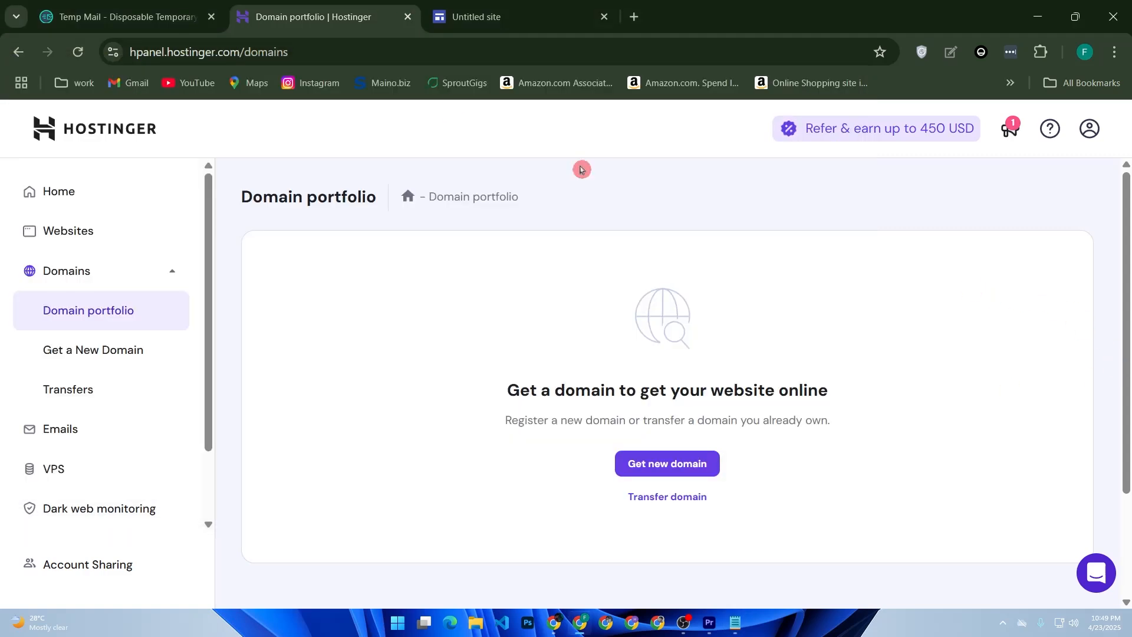
pyautogui.click(454, 3)
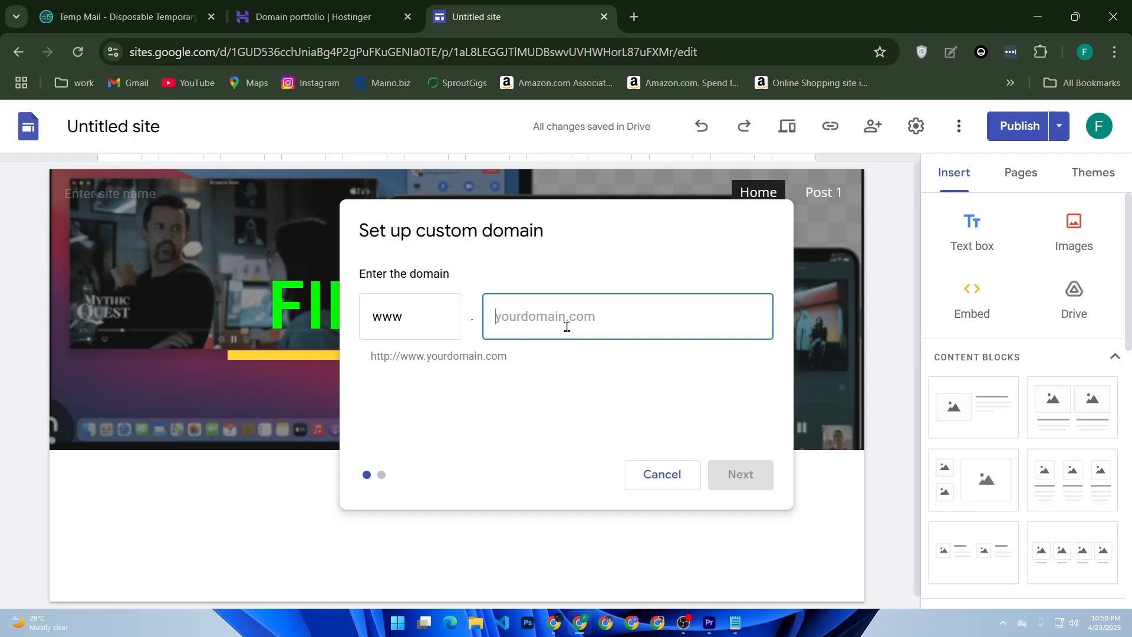
pyautogui.moveTo(418, 325); pyautogui.dragTo(324, 323)
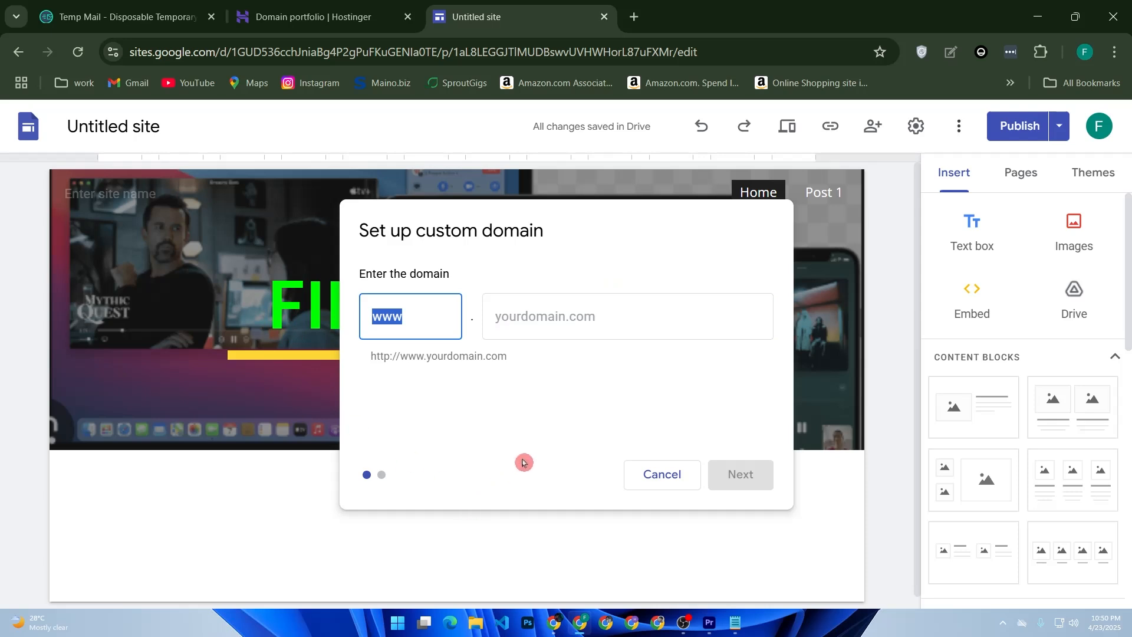
# Return to the Hostinger domain portfolio and open the page for getting a new domain.
pyautogui.click(319, 16)
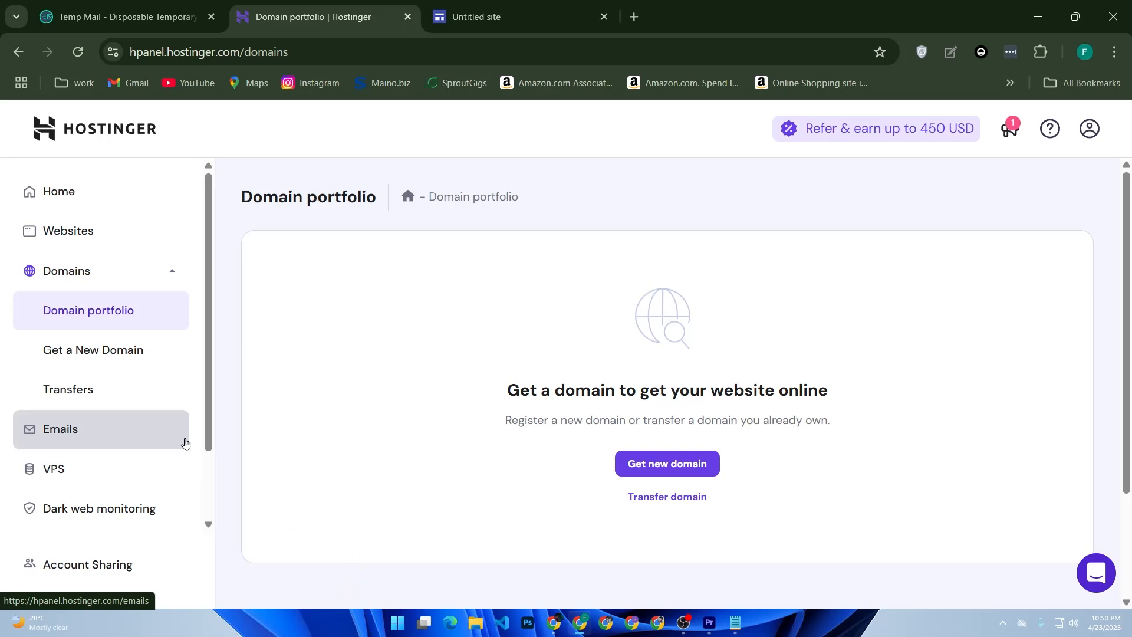
pyautogui.moveTo(225, 361); pyautogui.dragTo(212, 407)
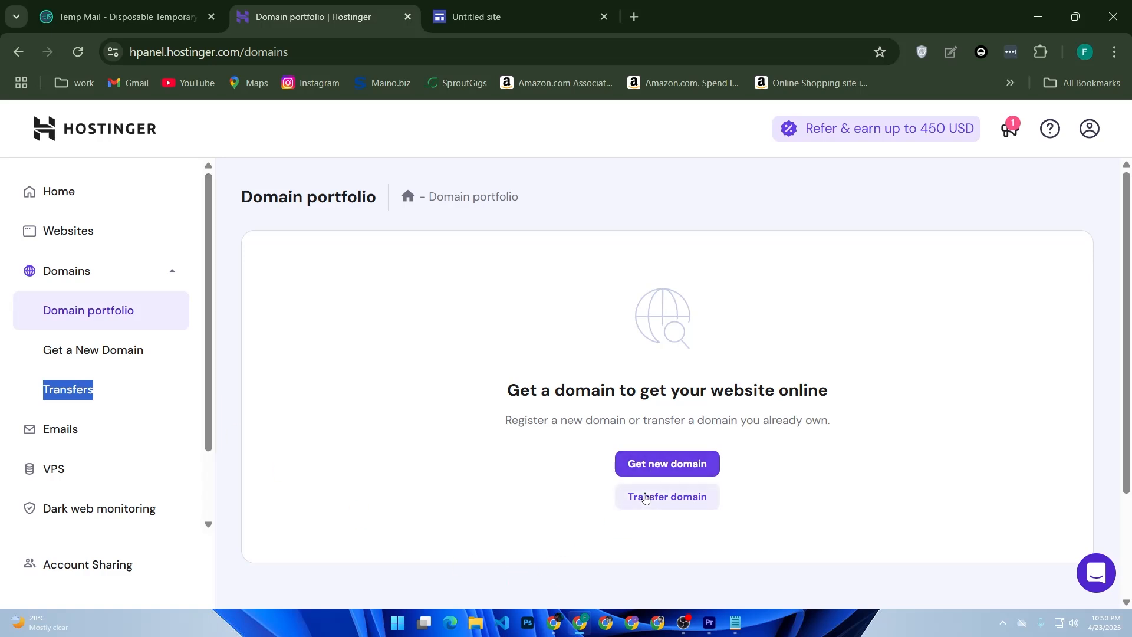
pyautogui.click(652, 469)
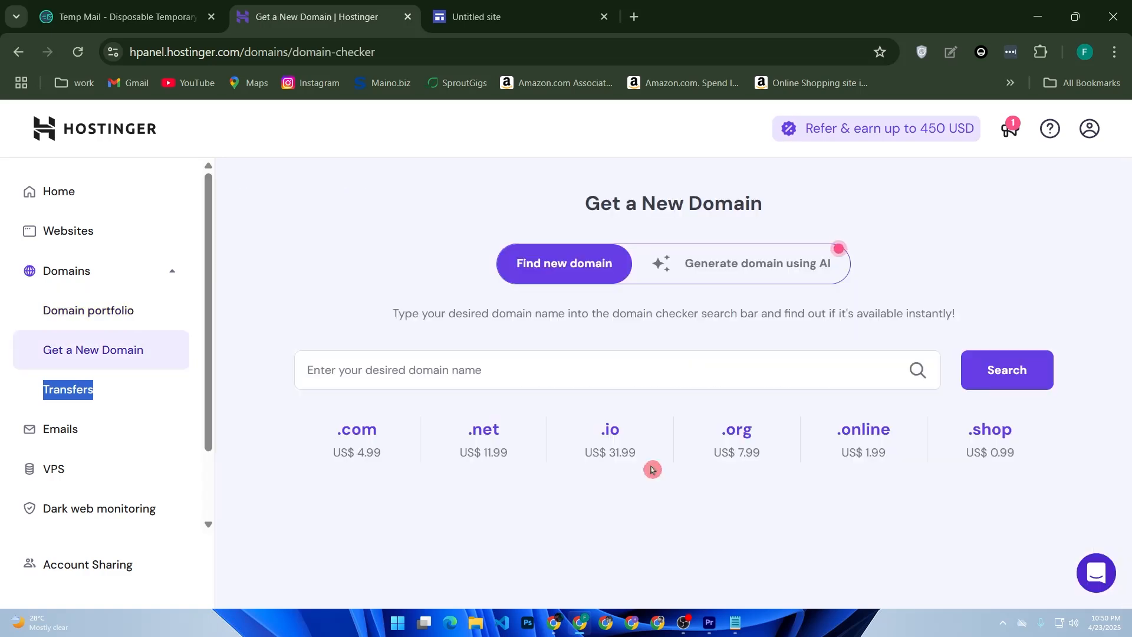